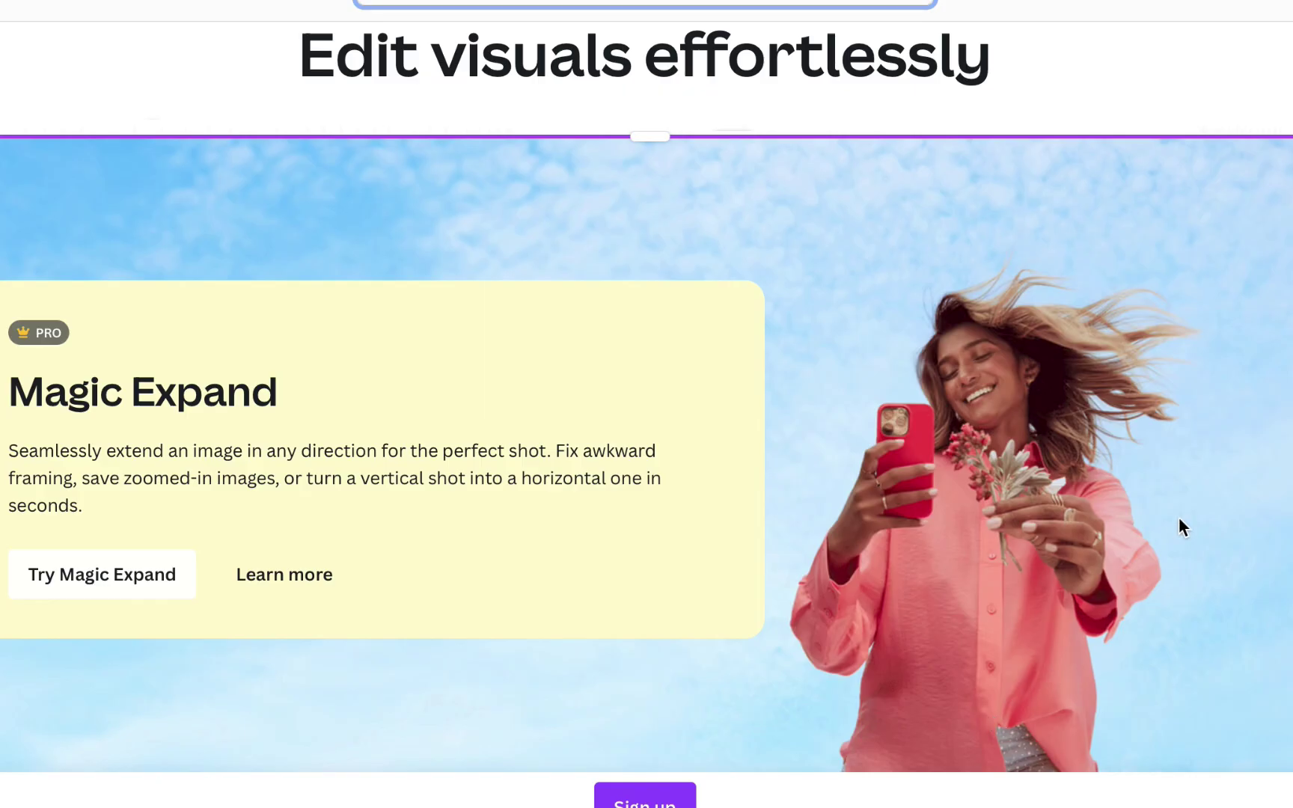
Scroll up and down through the Canva Magic Expand feature page.
scroll(1178, 526, "up", 3)
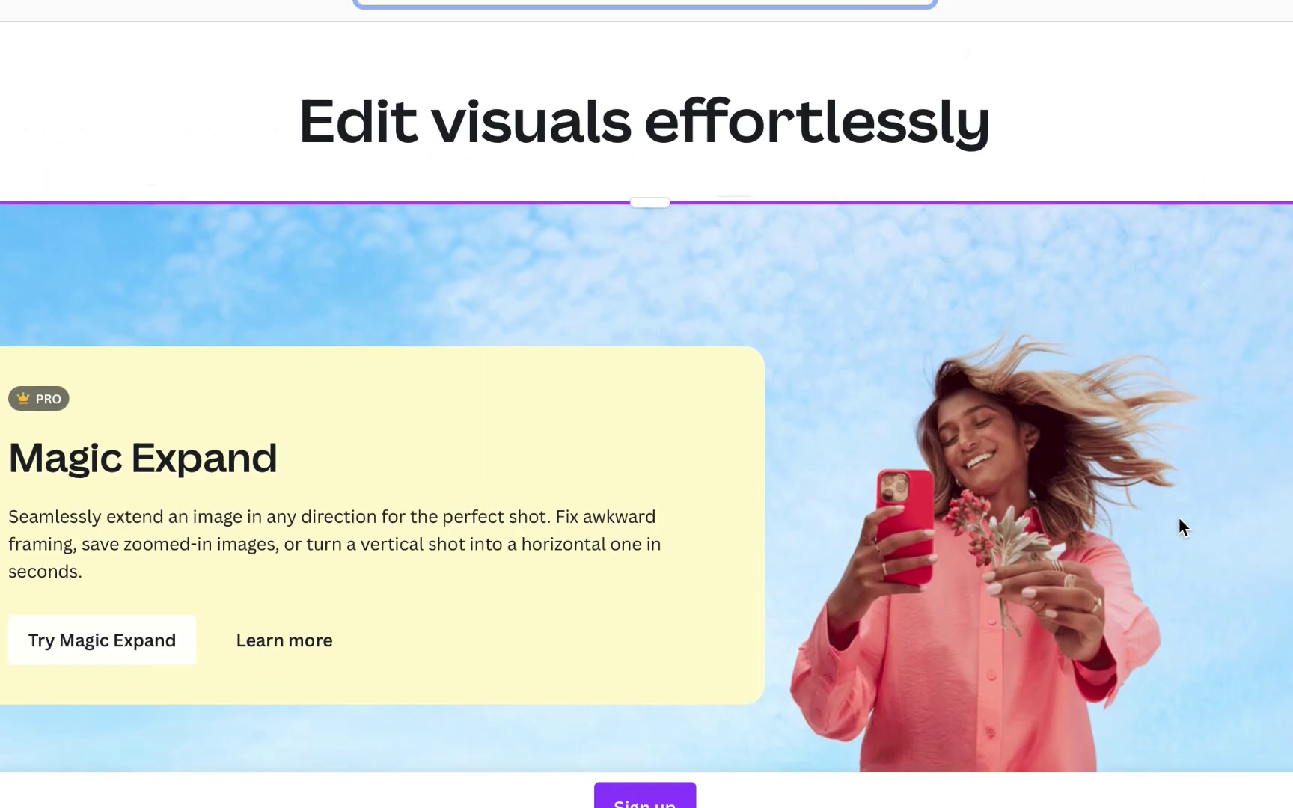
scroll(1179, 526, "down", 3)
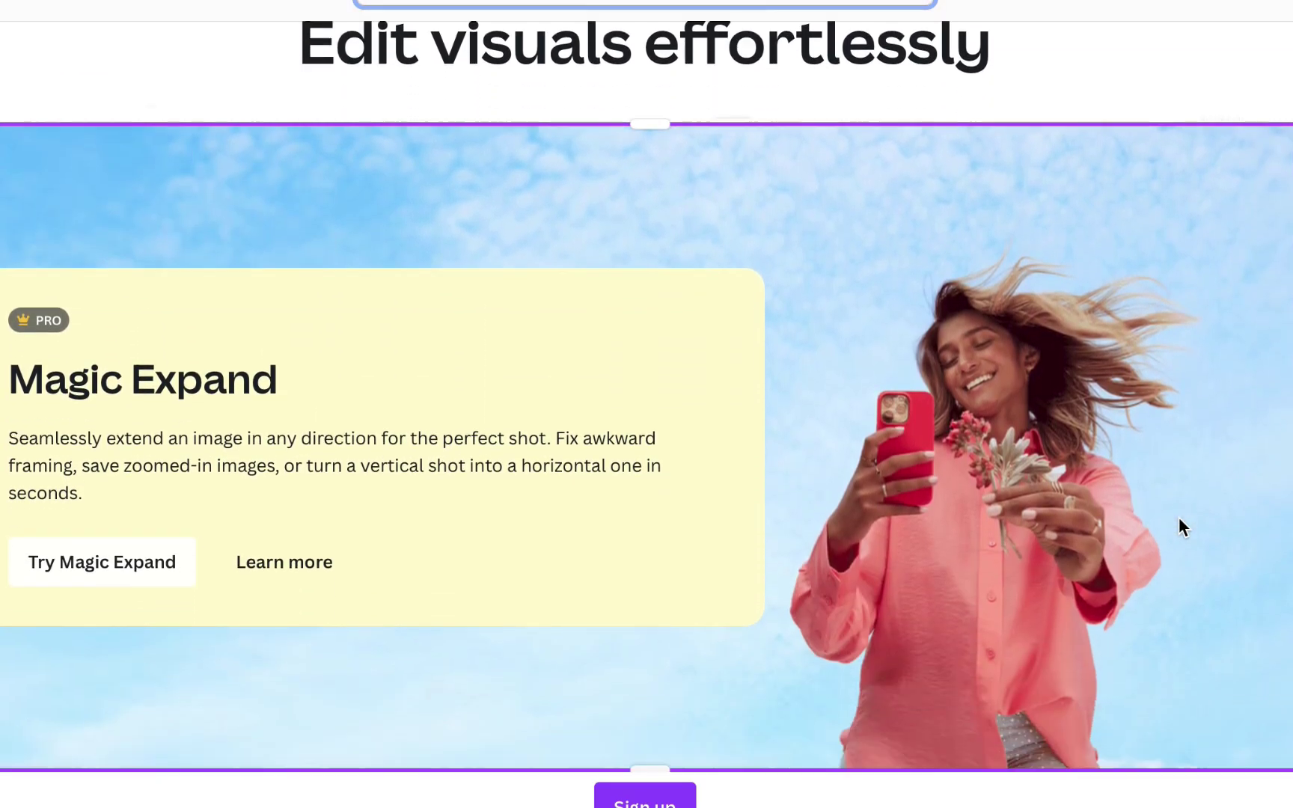
scroll(1179, 526, "up", 2)
scroll(1178, 517, "down", 5)
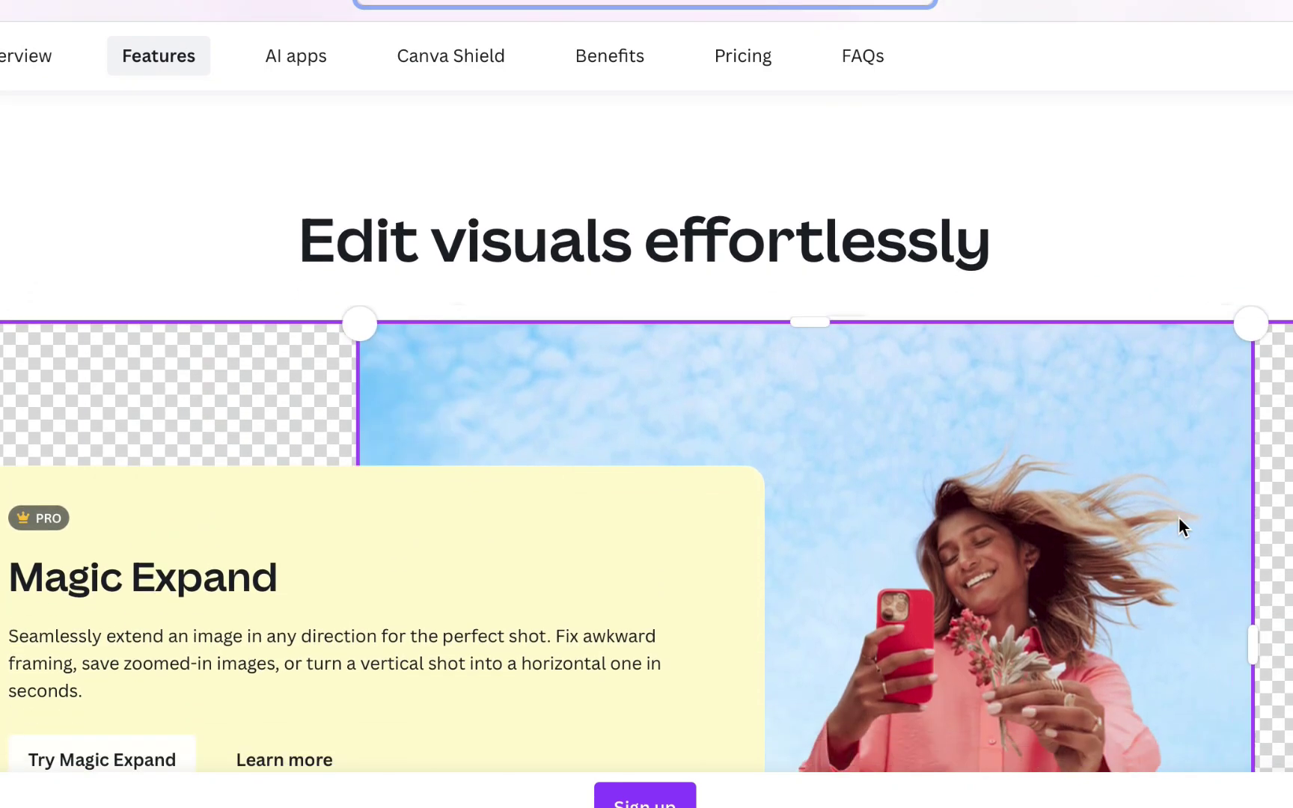
scroll(1179, 519, "up", 4)
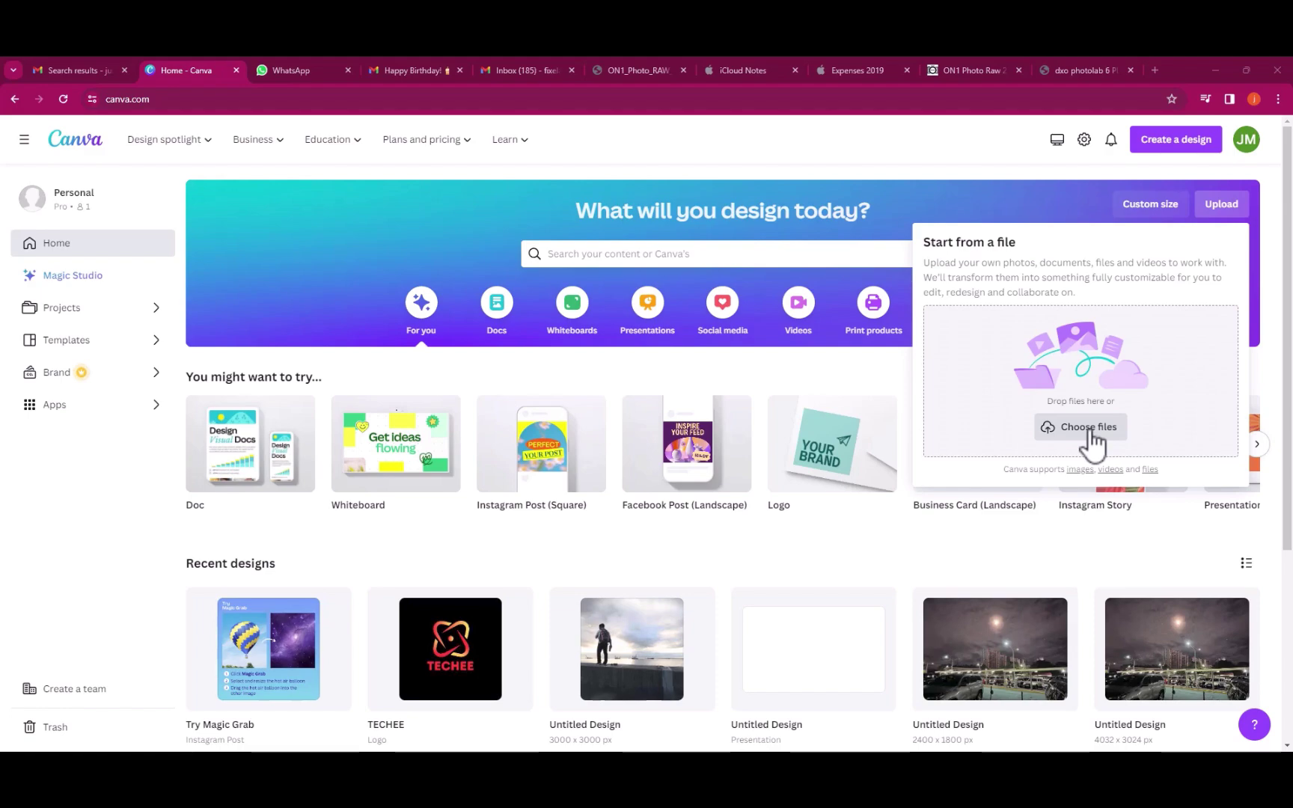
Upload the temple, sunset and other photos from the footage folder.
left_click(1090, 441)
scroll(434, 408, "down", 5)
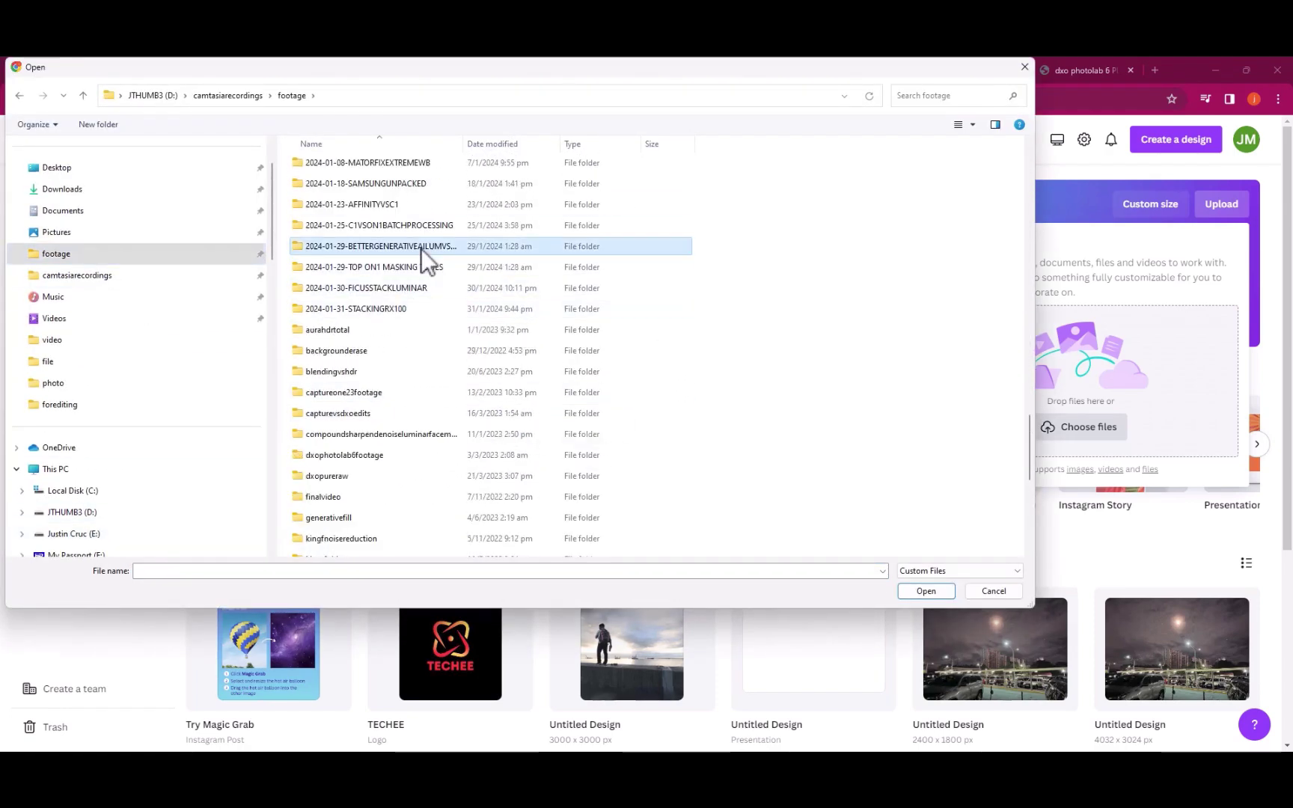
double_click(420, 248)
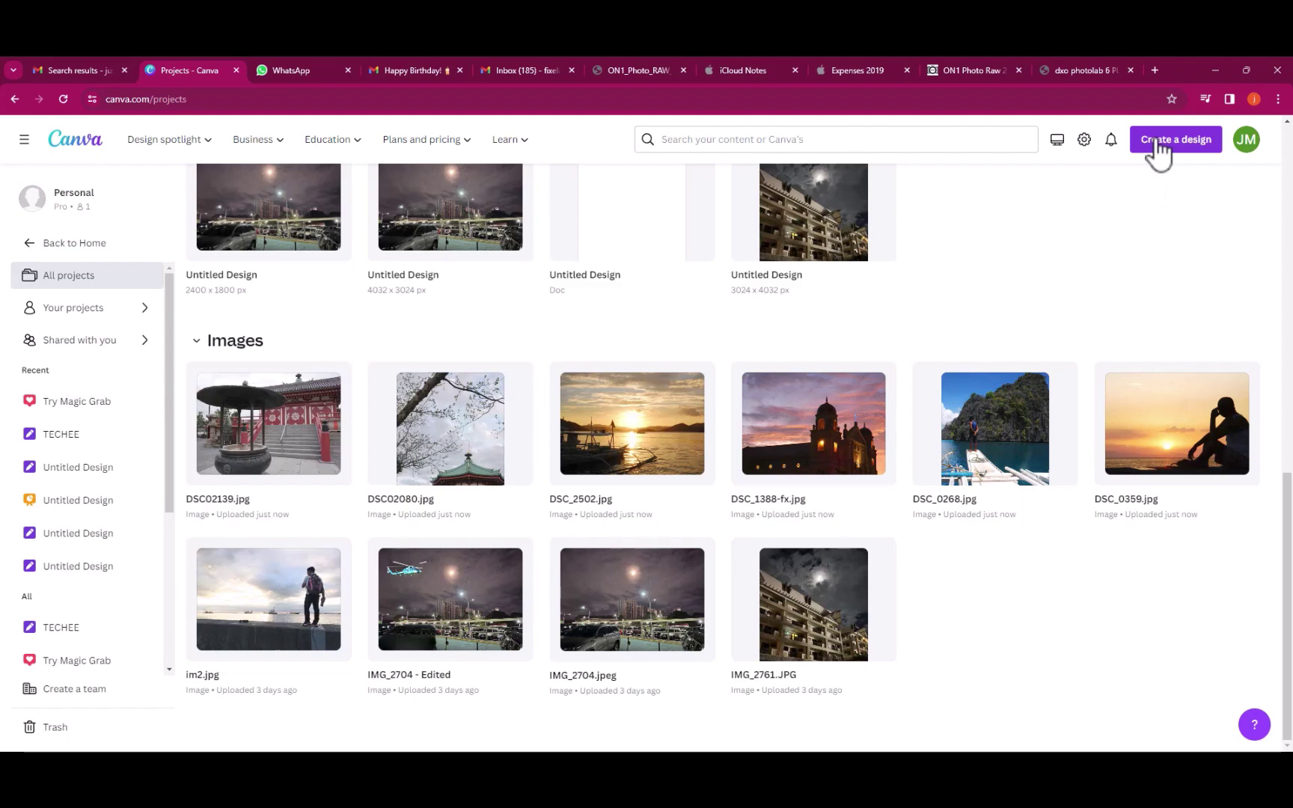
Create a new custom-size design of 4000 × 3000 px.
left_click(1158, 147)
left_click(1010, 553)
left_click(1015, 232)
type("4000")
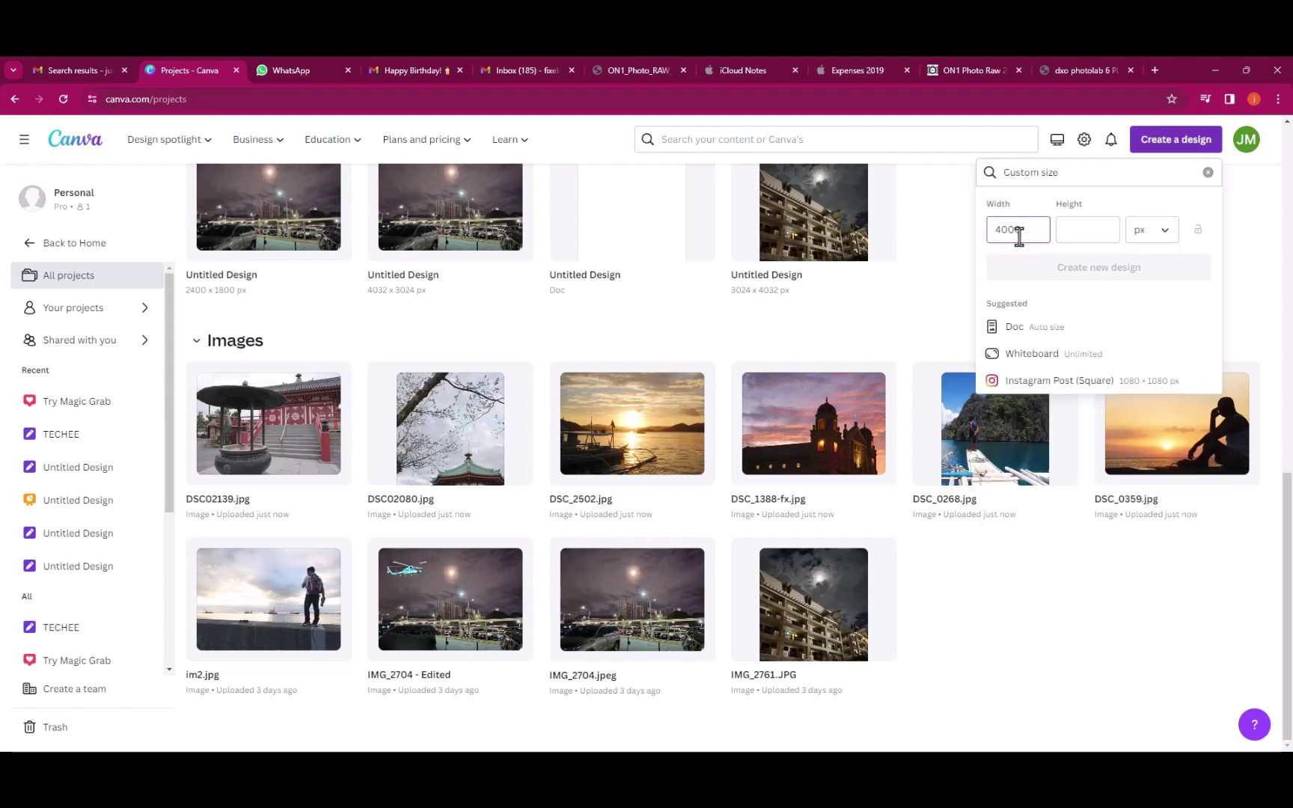
left_click(1077, 230)
type("3000")
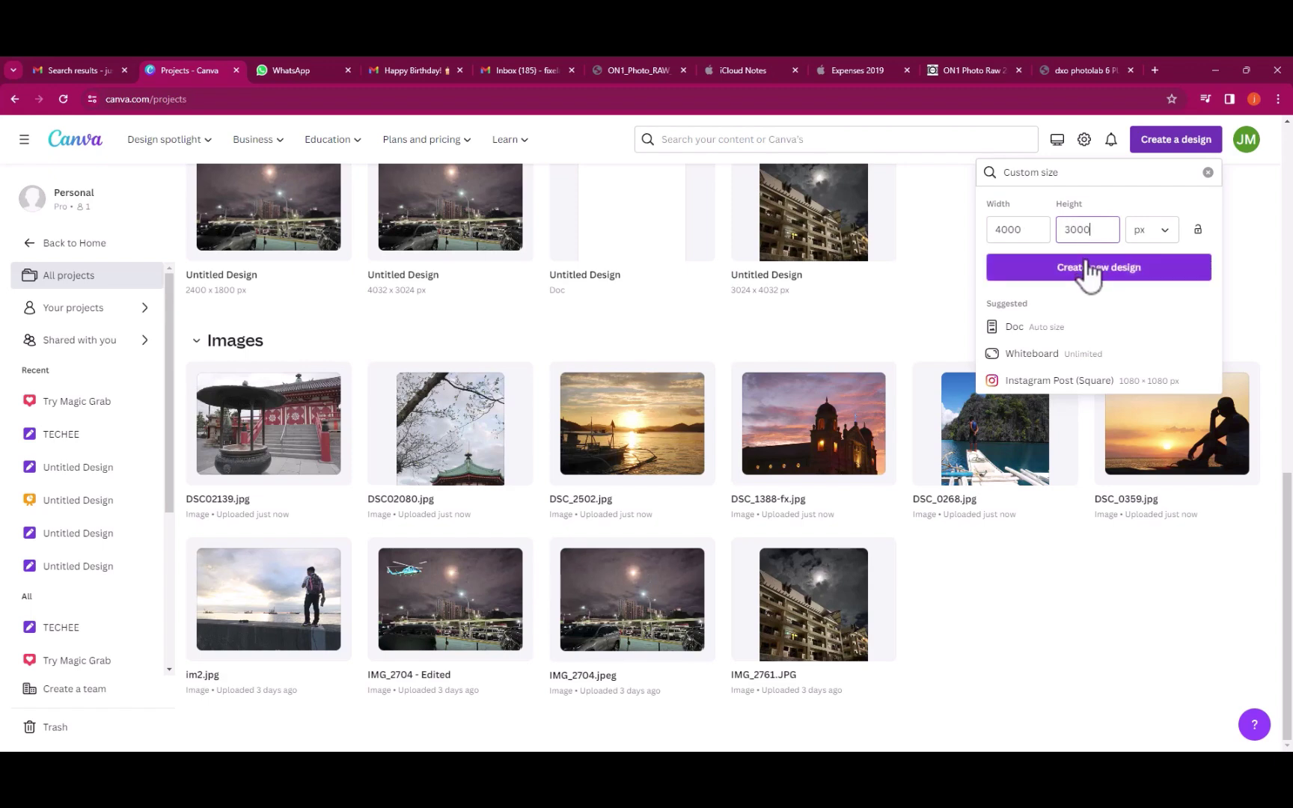
left_click(1089, 272)
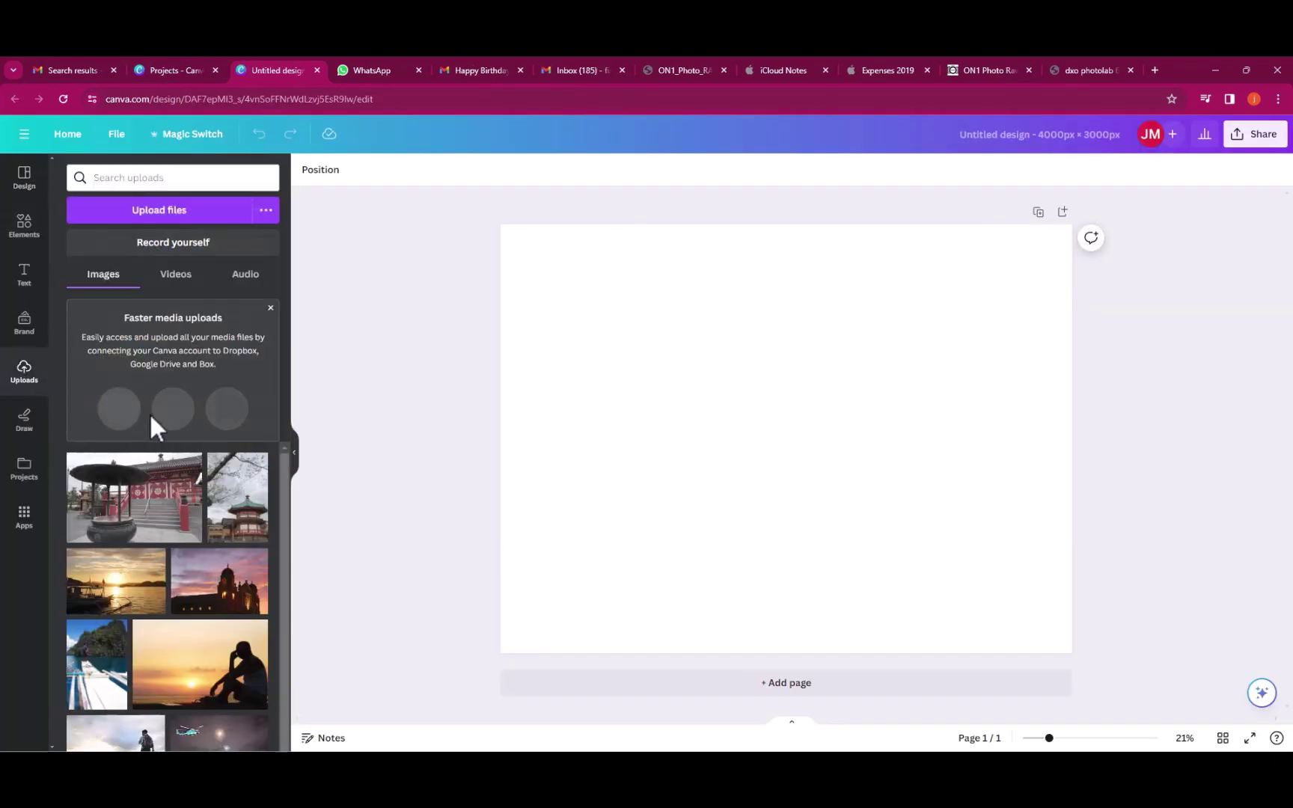
Place the temple photo on the page and open its Magic Expand options.
left_click_drag(164, 505, 662, 339)
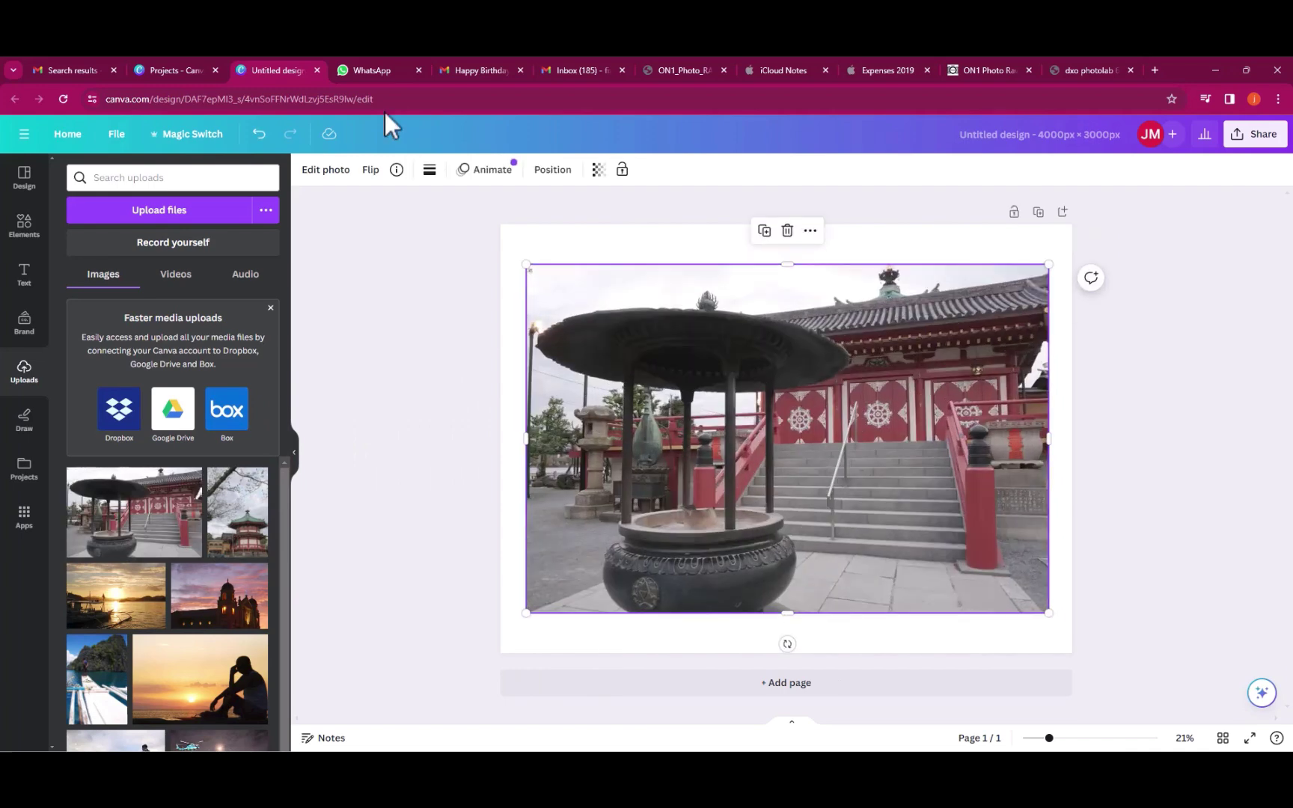
left_click(336, 176)
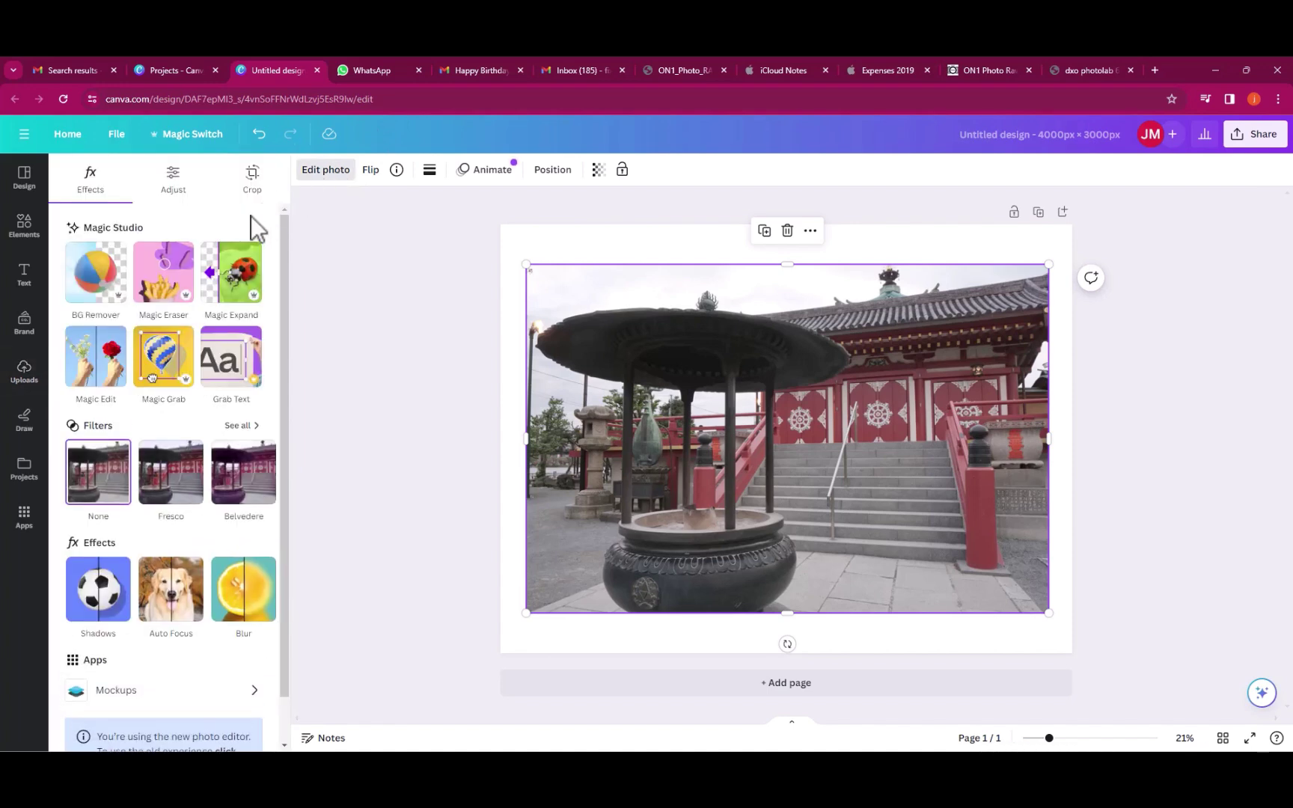
left_click(242, 288)
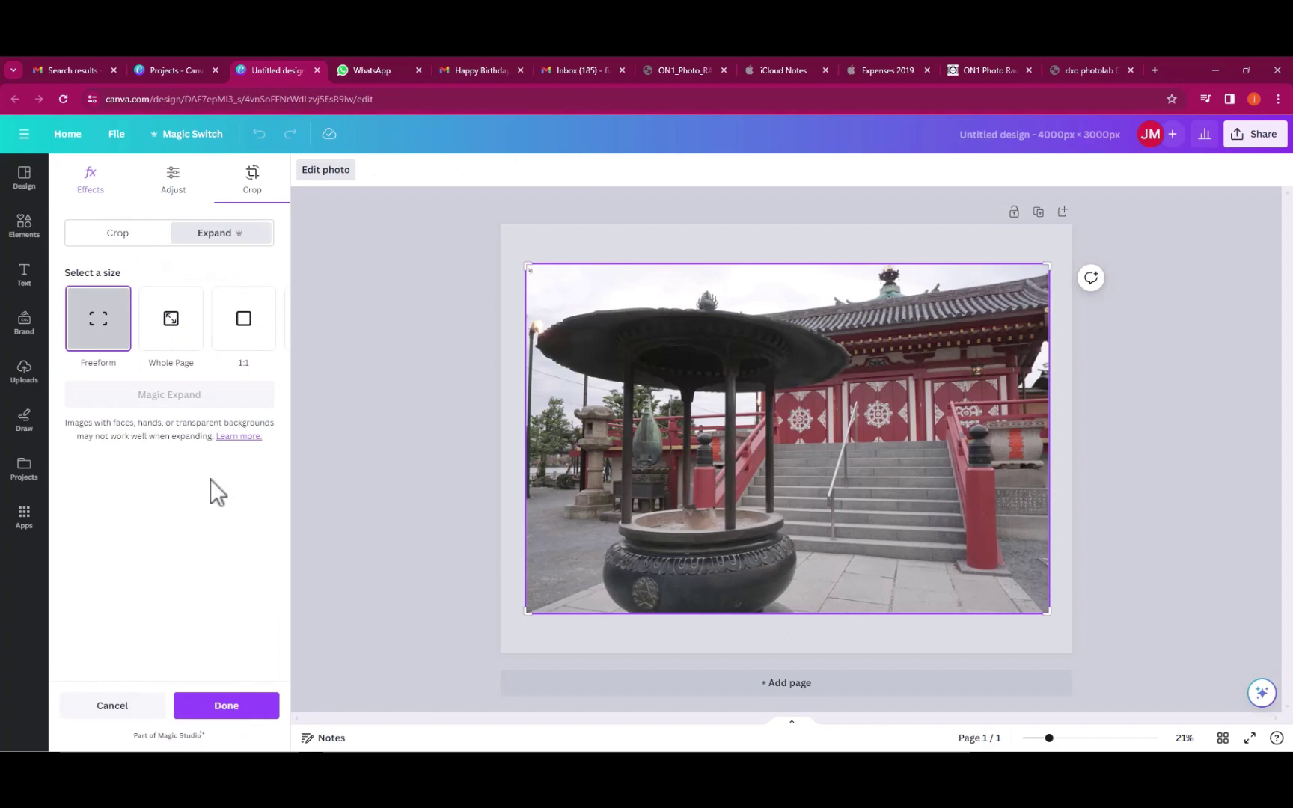
Expand the temple photo to Whole Page and preview the generated variants.
left_click(163, 329)
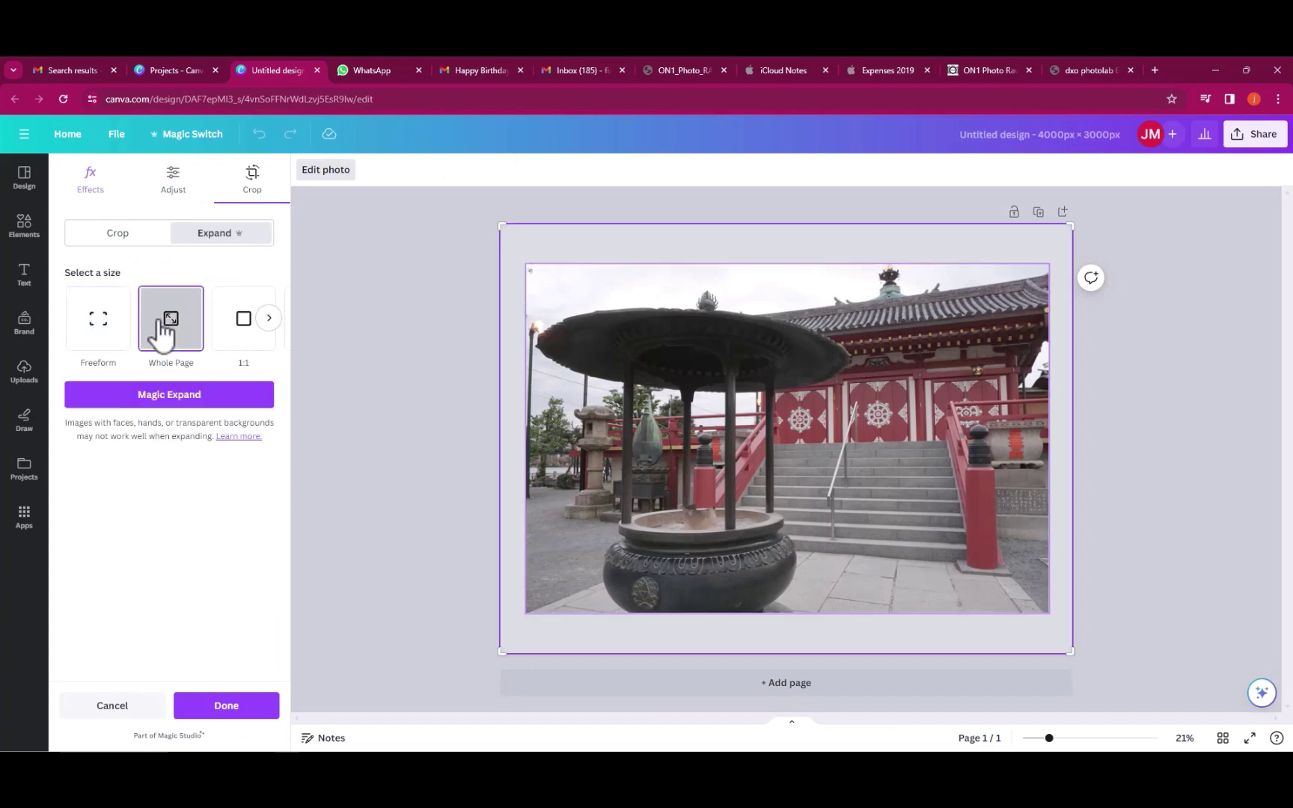
left_click(191, 395)
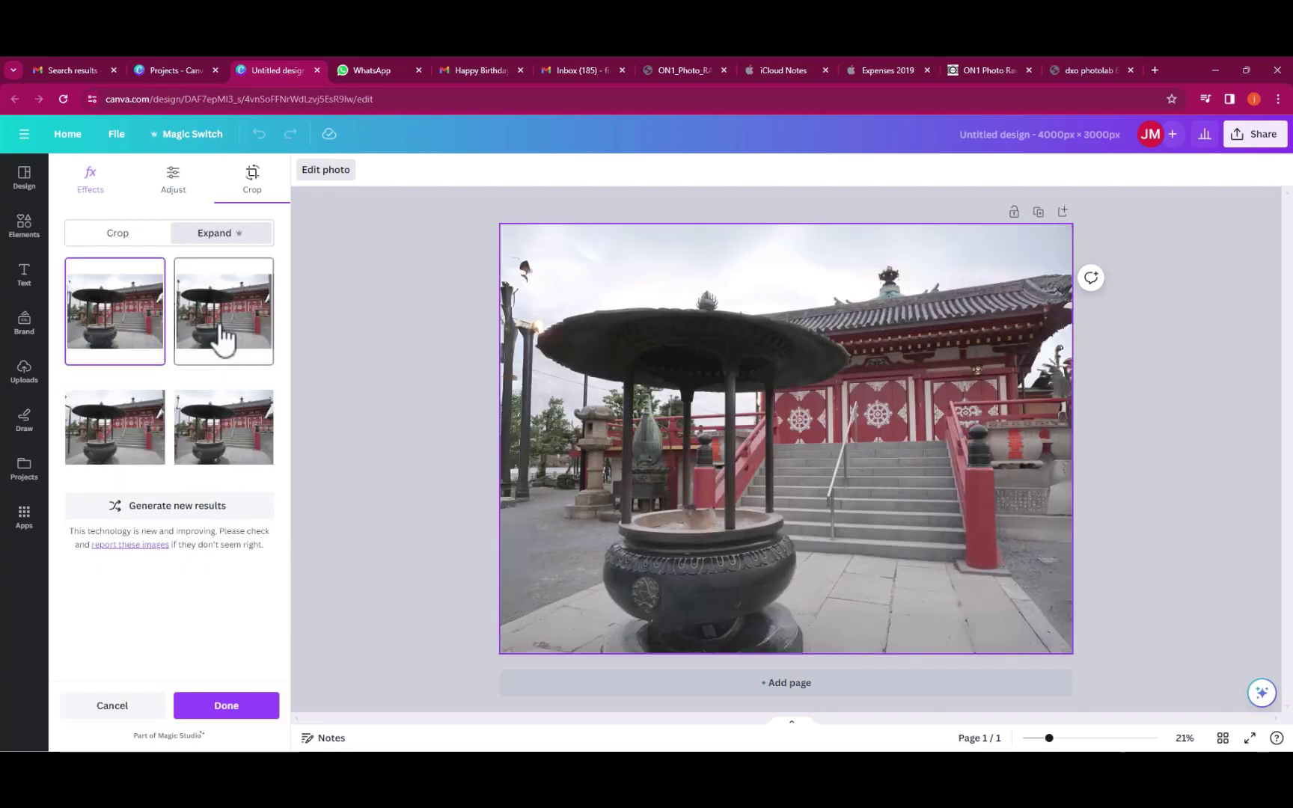
left_click(224, 338)
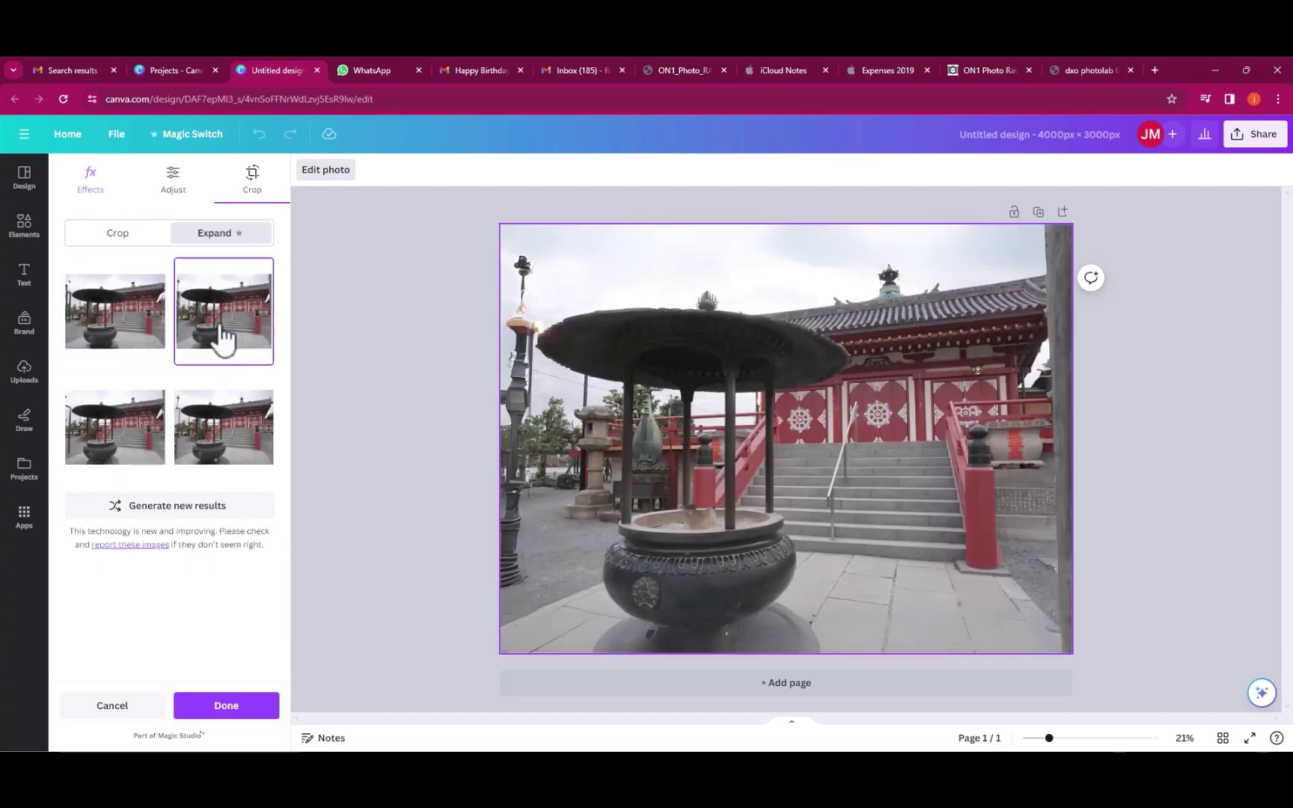
left_click(94, 441)
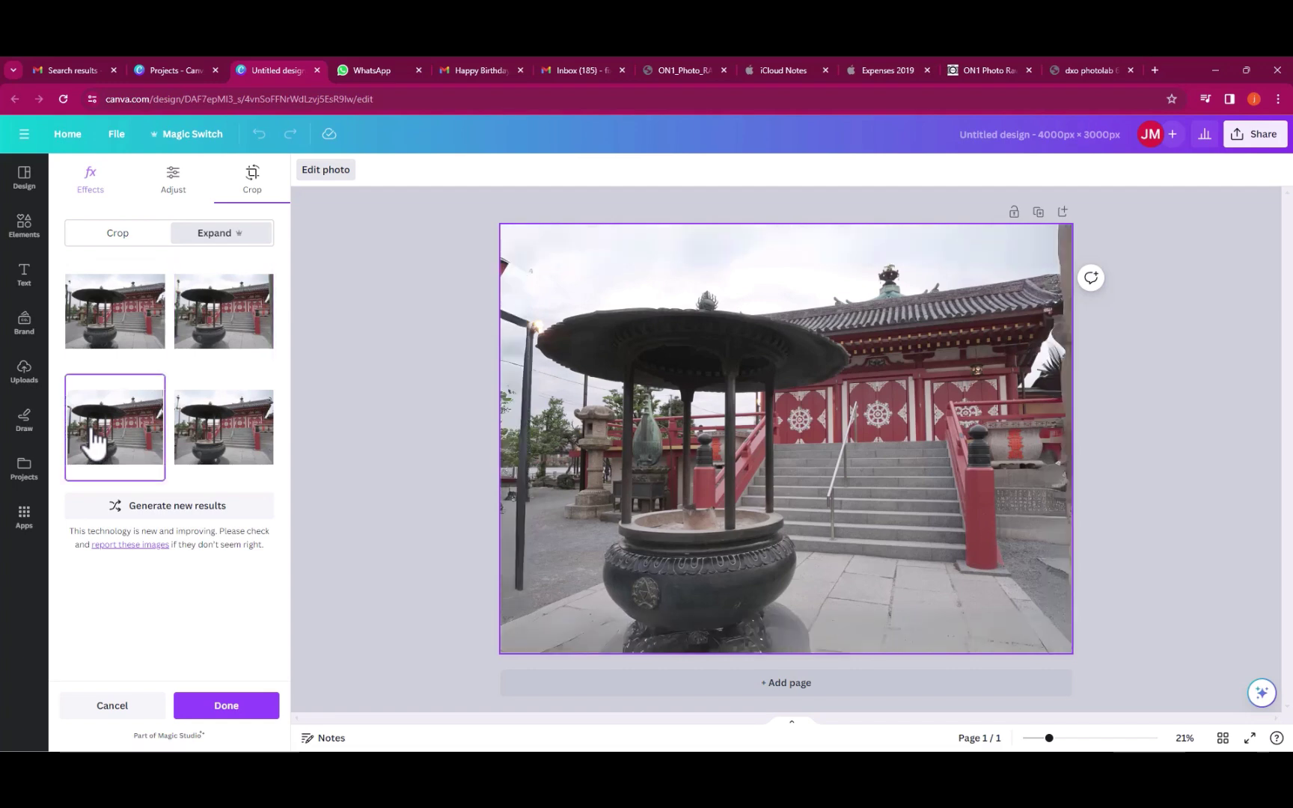
Compare the variants and keep the fourth, with the lamp post at left.
left_click(222, 448)
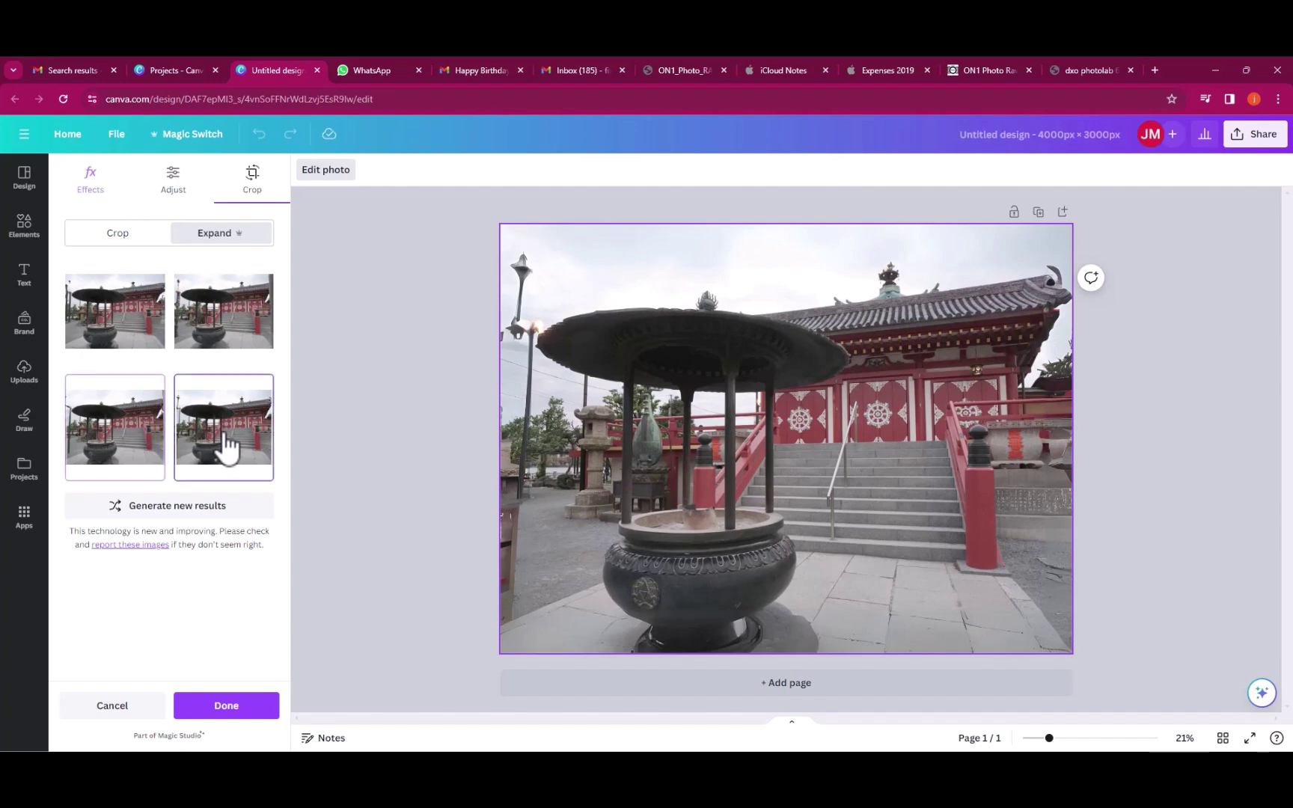
left_click(231, 344)
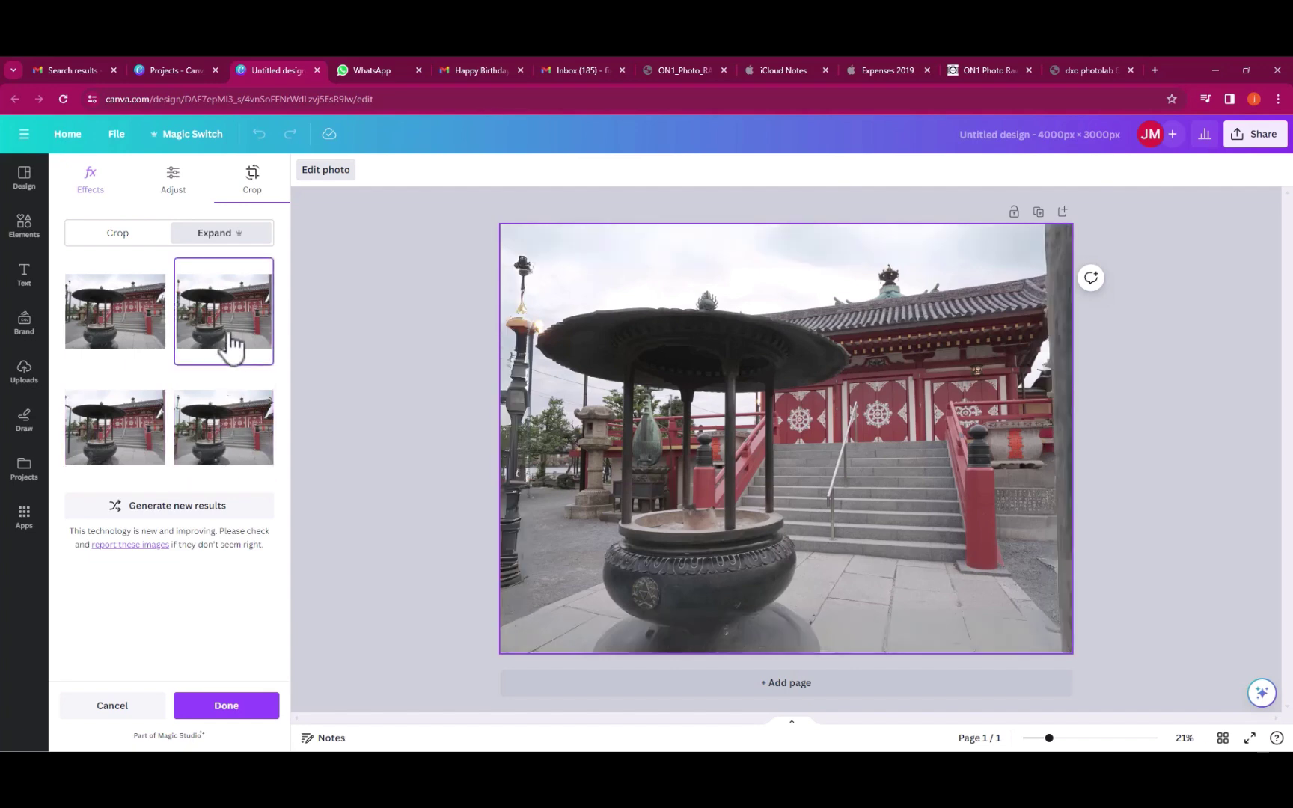
left_click(236, 433)
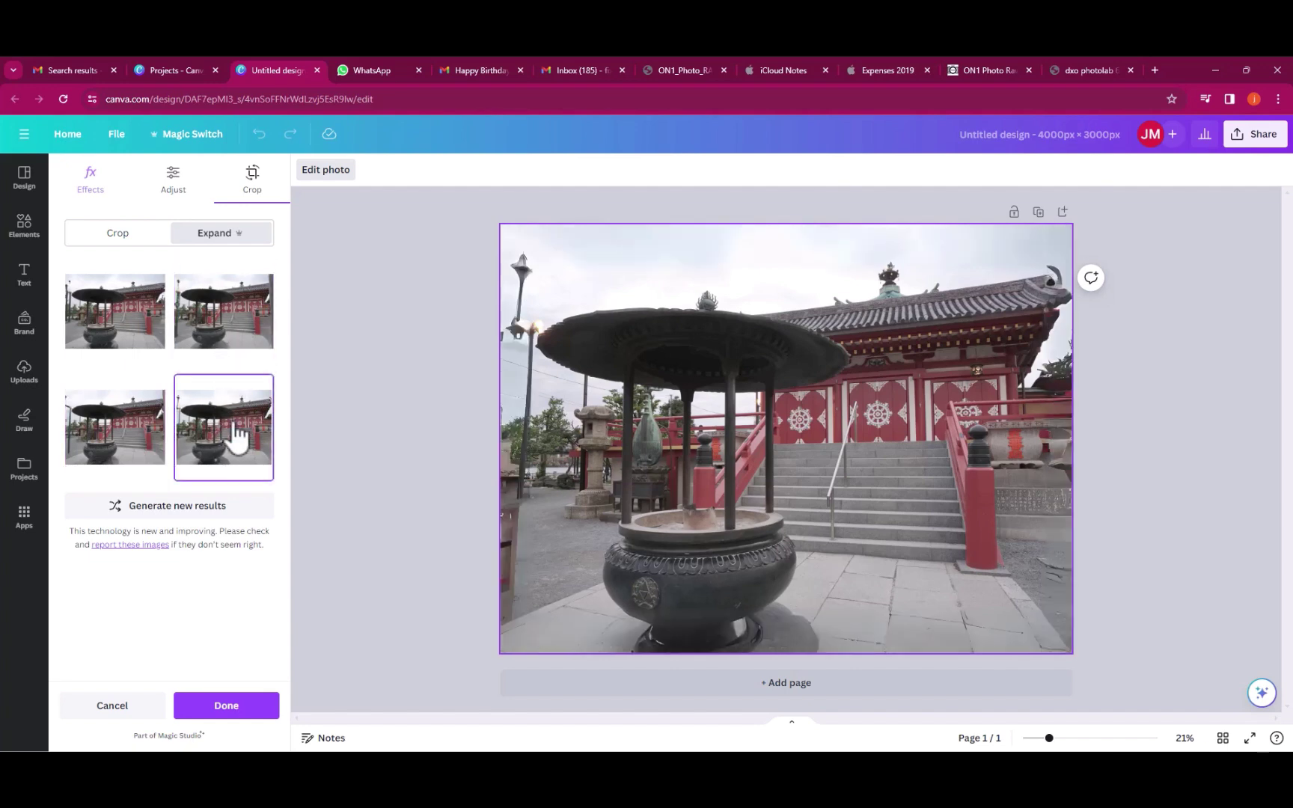
left_click(88, 333)
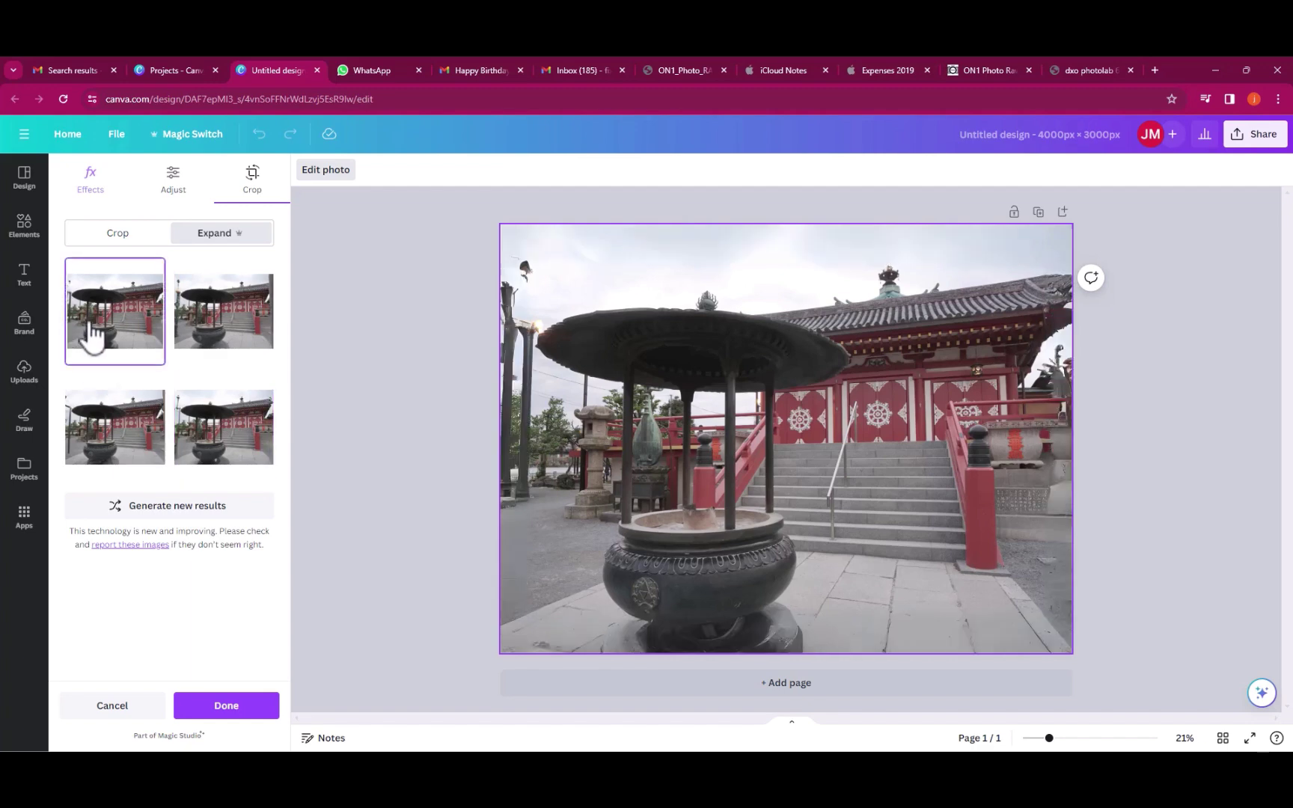
left_click(197, 425)
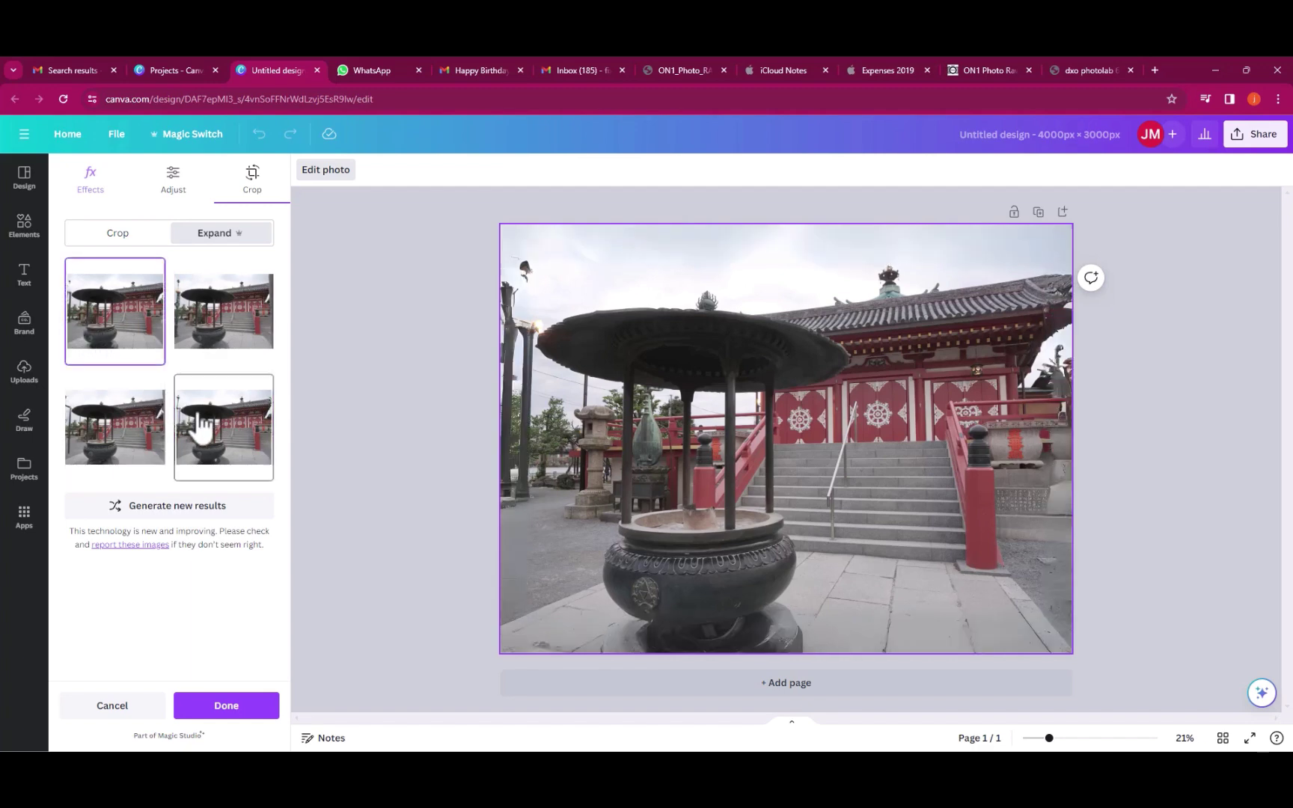
Expand the sunset silhouette photo to Whole Page with Magic Expand.
left_click(170, 511)
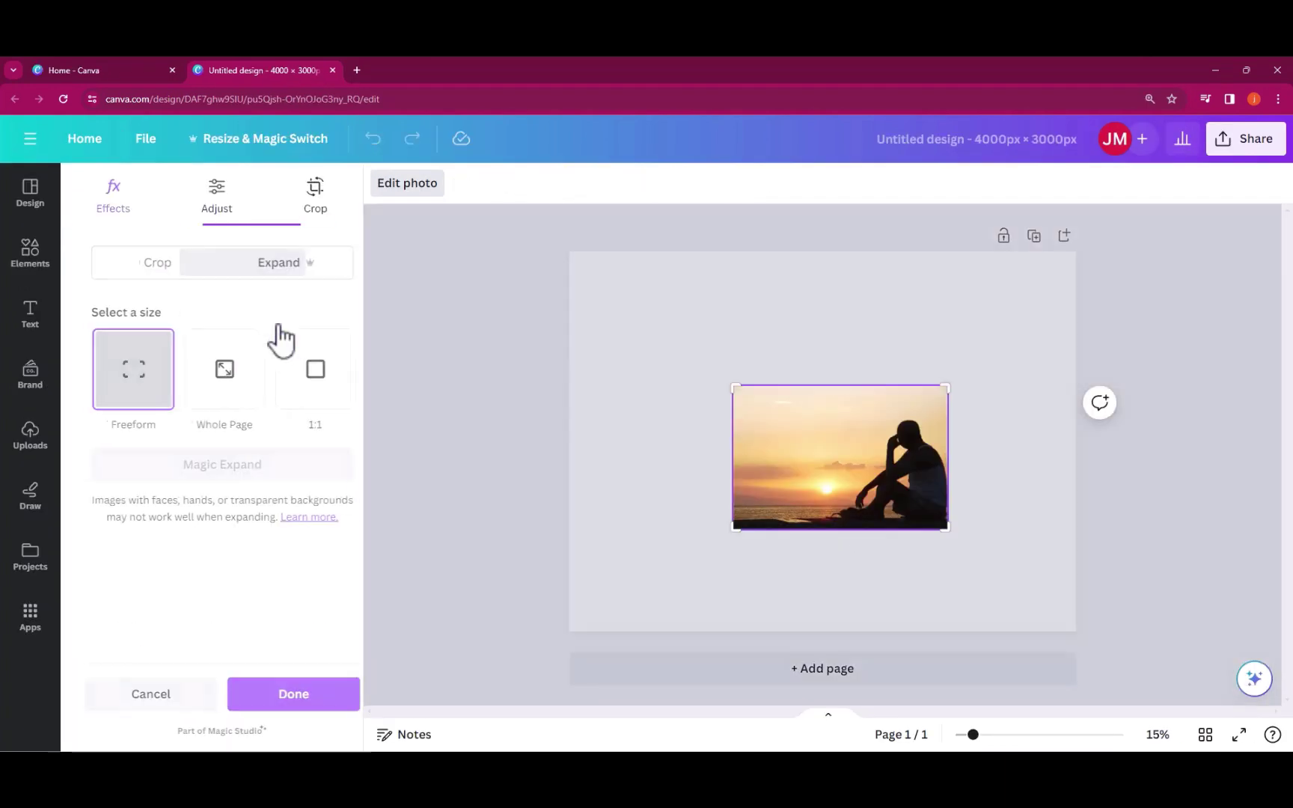
left_click(228, 393)
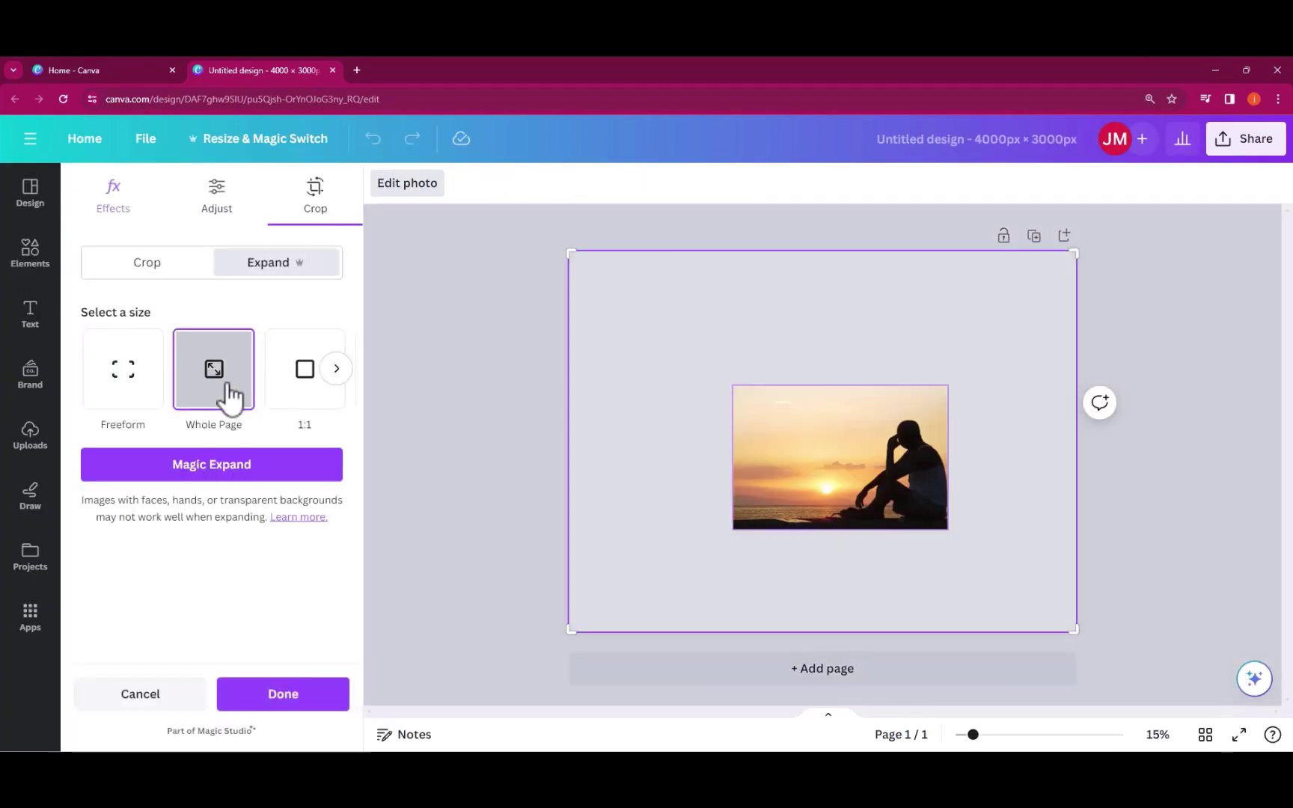
left_click(285, 465)
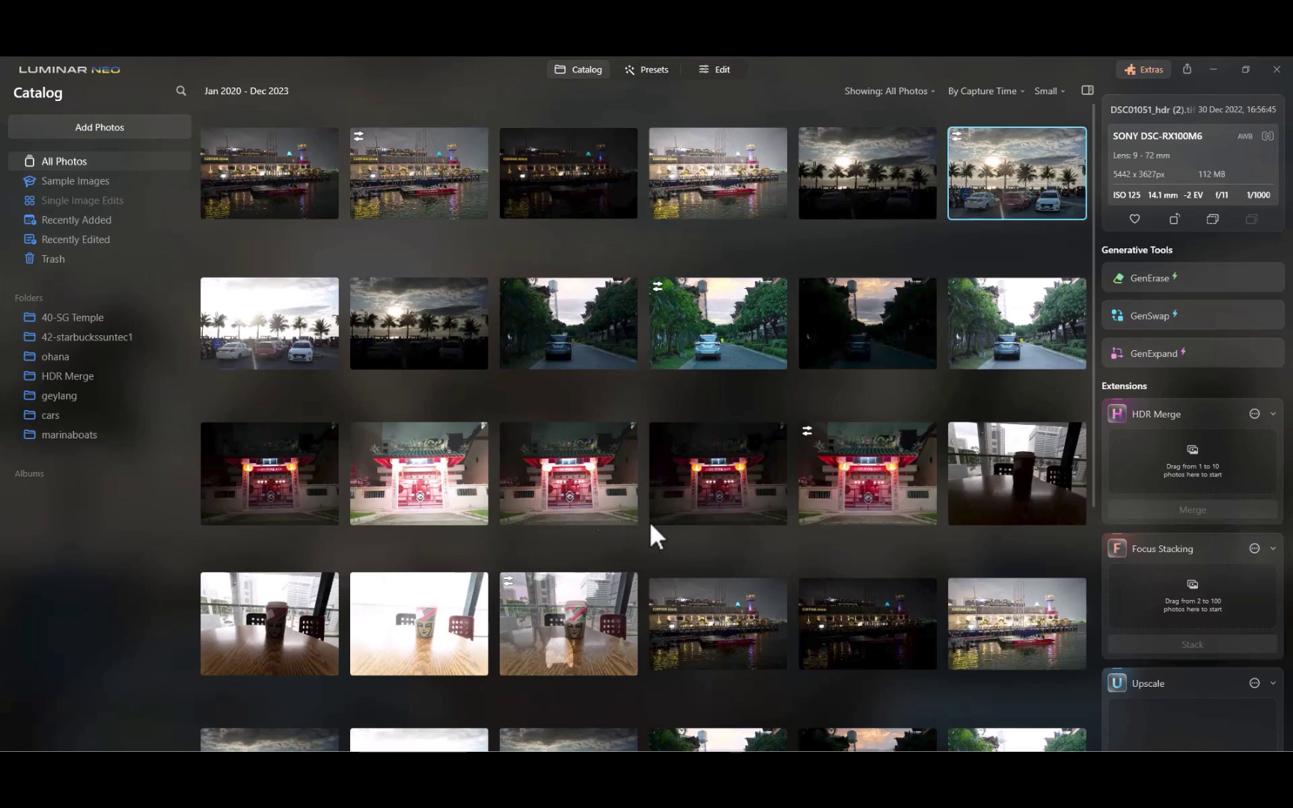
Add the GENEXPAND folder from the 2024 recording project to the Luminar Neo catalog.
left_click(100, 127)
left_click(67, 173)
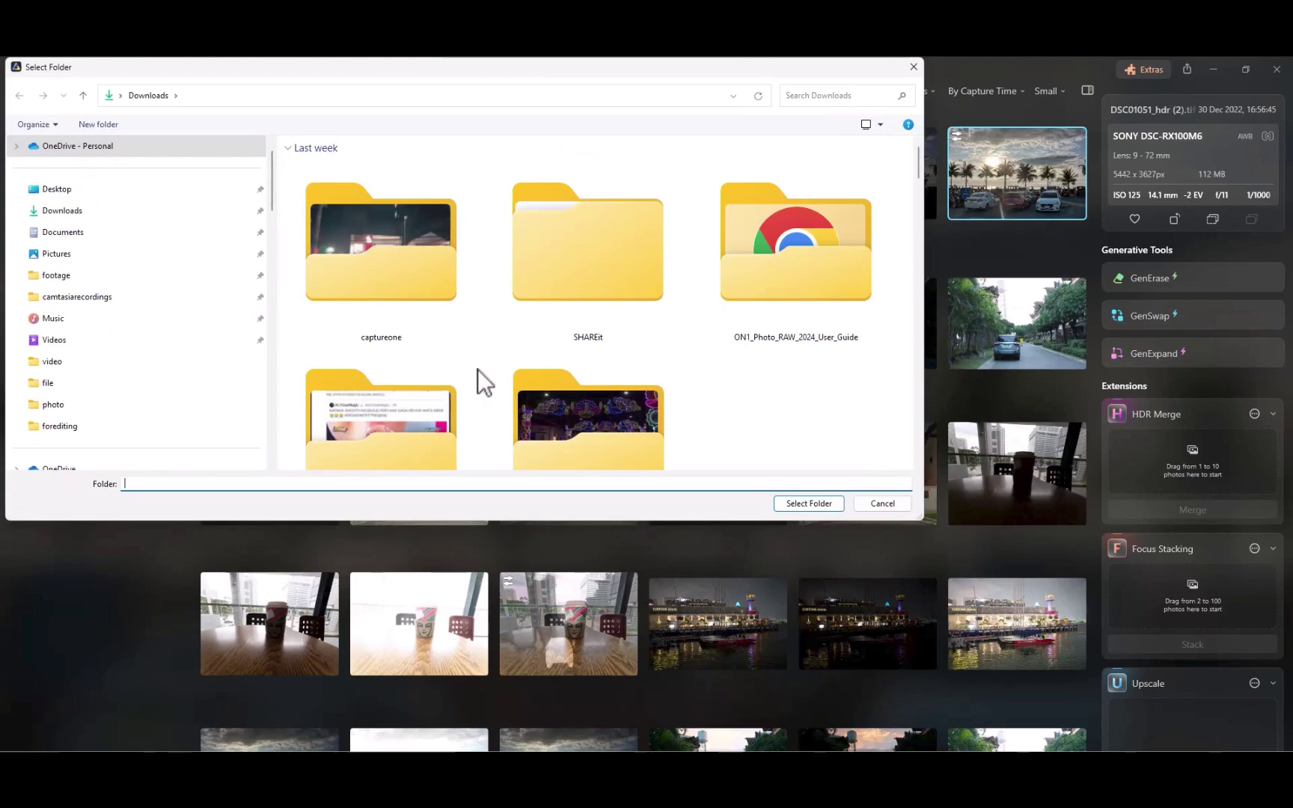
scroll(440, 397, "down", 5)
double_click(367, 297)
double_click(335, 184)
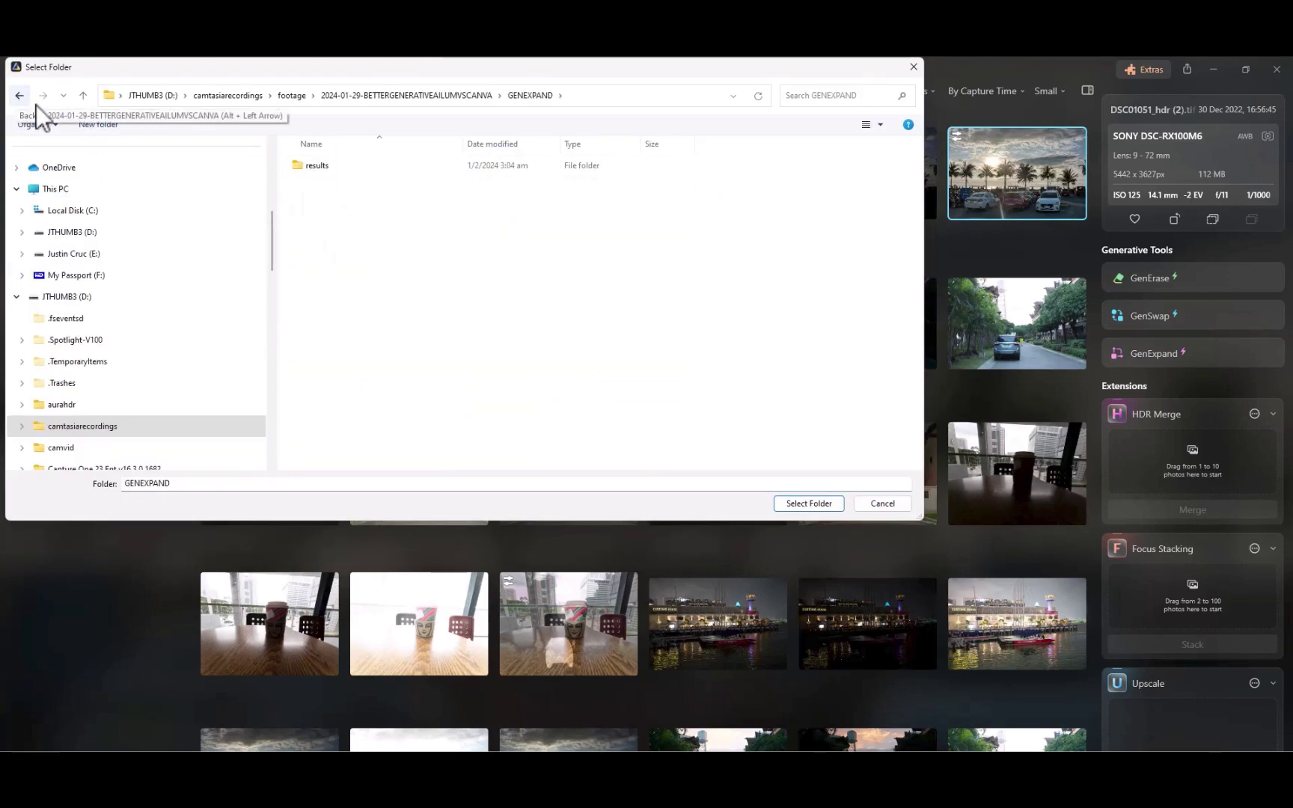
key("Return")
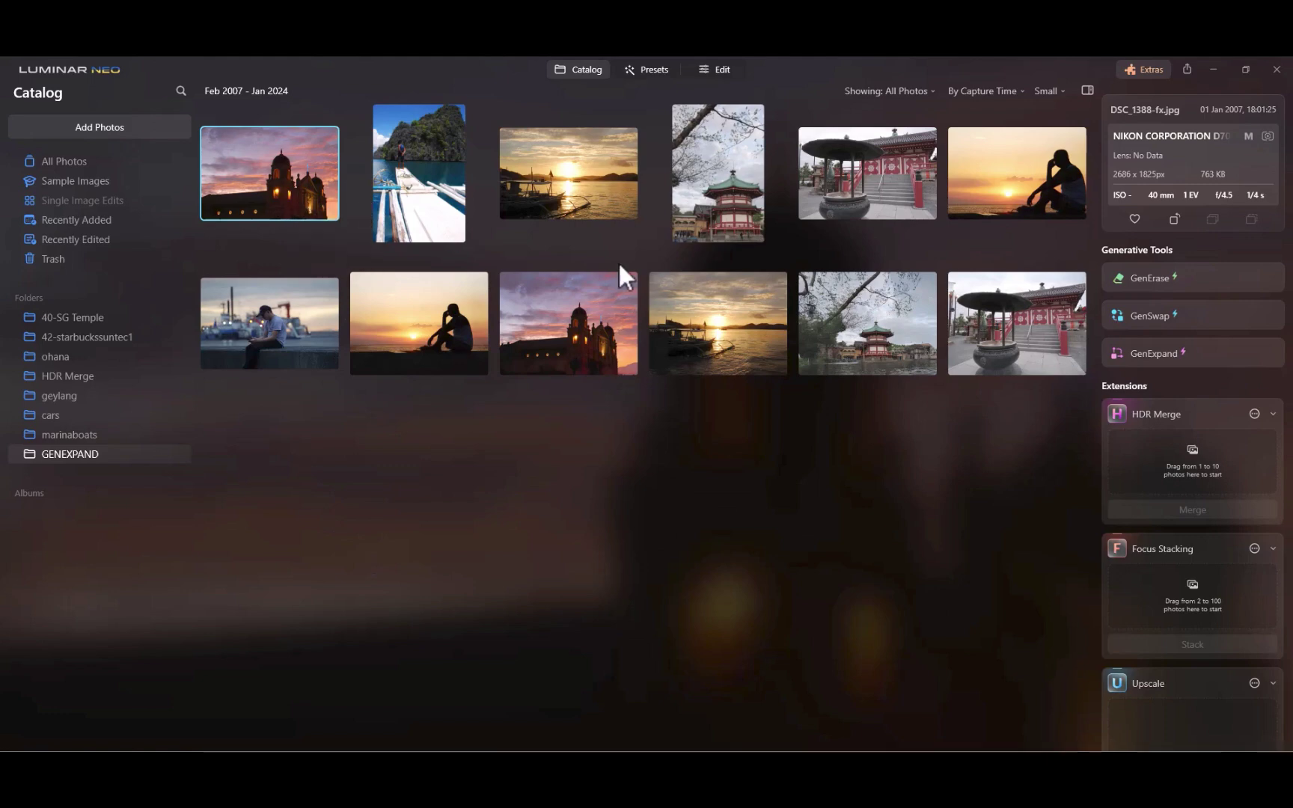
Widen the church photo's GenExpand frame on the left, bottom, top and right.
left_click(1130, 353)
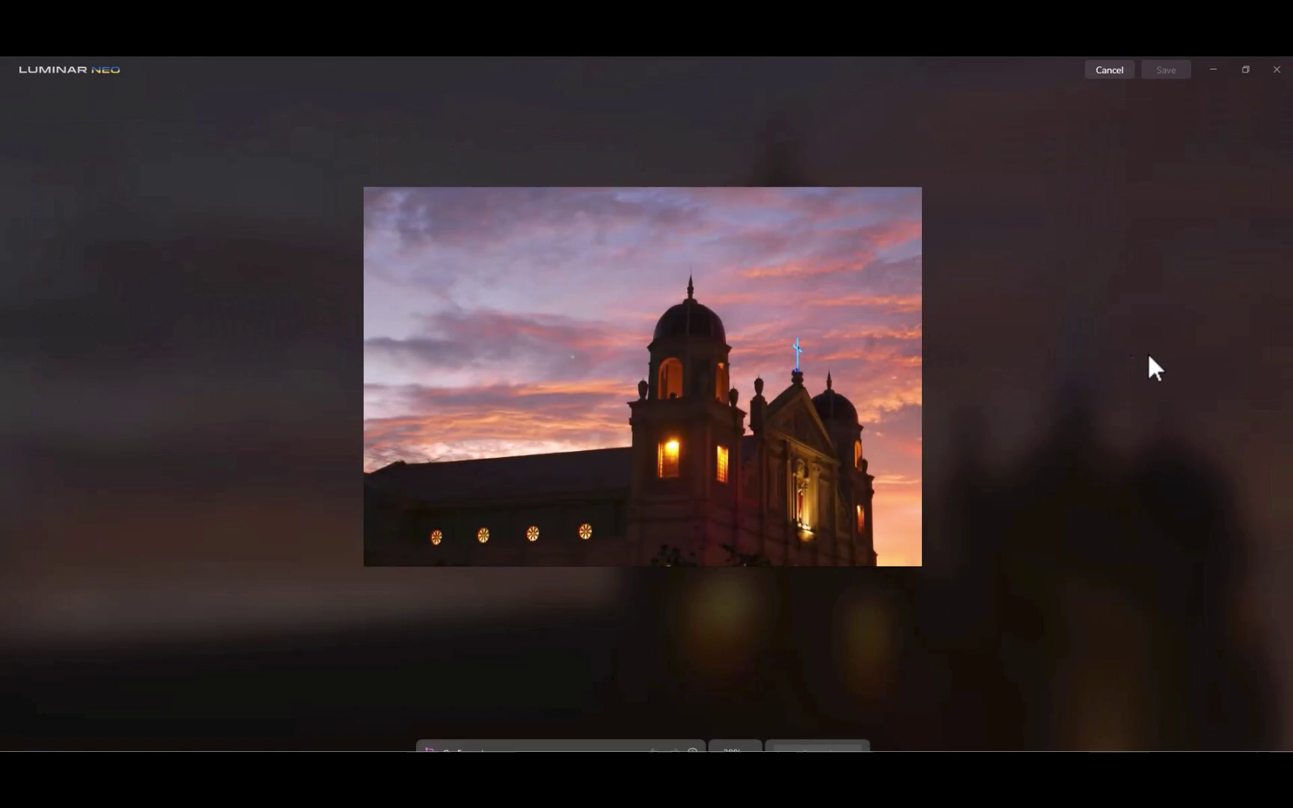
left_click_drag(364, 566, 134, 711)
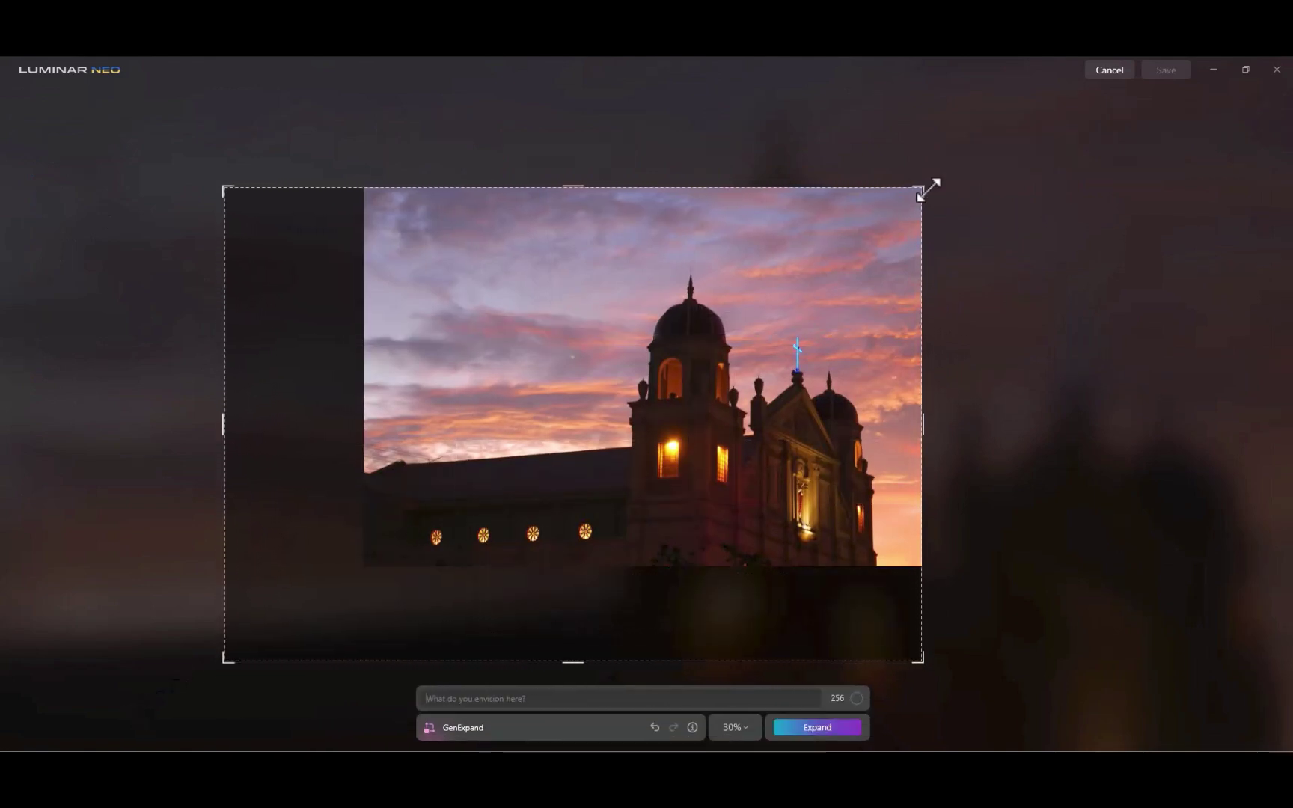
left_click_drag(927, 191, 1104, 118)
left_click_drag(223, 659, 298, 629)
left_click_drag(1066, 368, 1016, 370)
Generate the GenExpand fill for the church photo, then run it again.
left_click(788, 726)
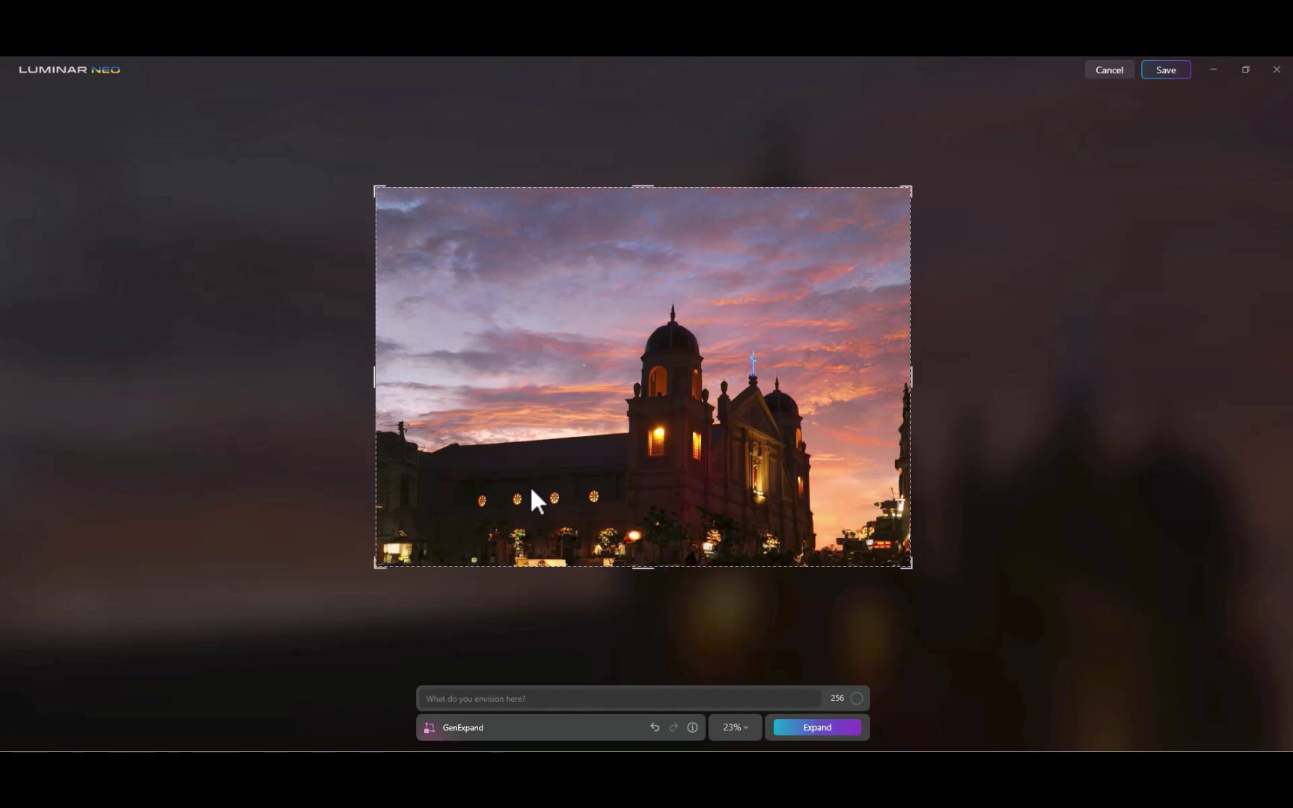
scroll(762, 579, "up", 1)
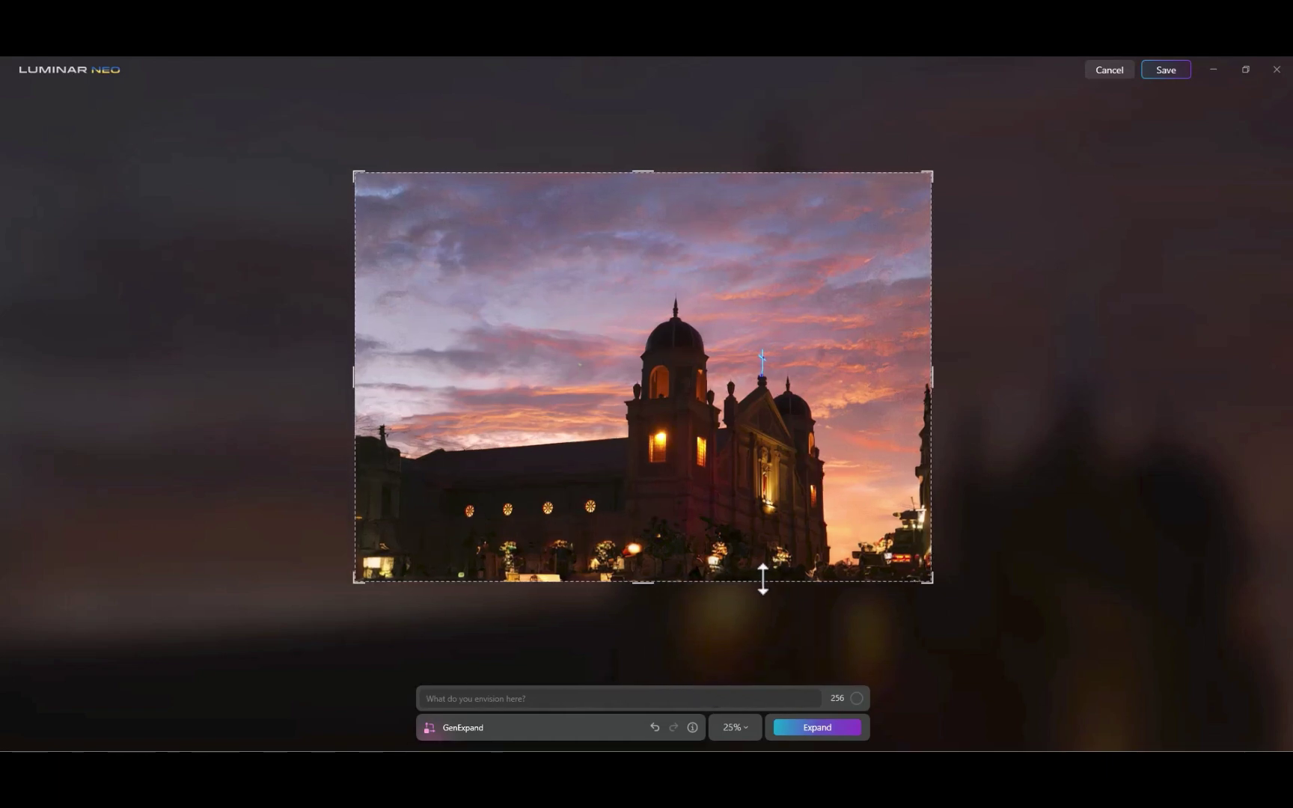
left_click(796, 727)
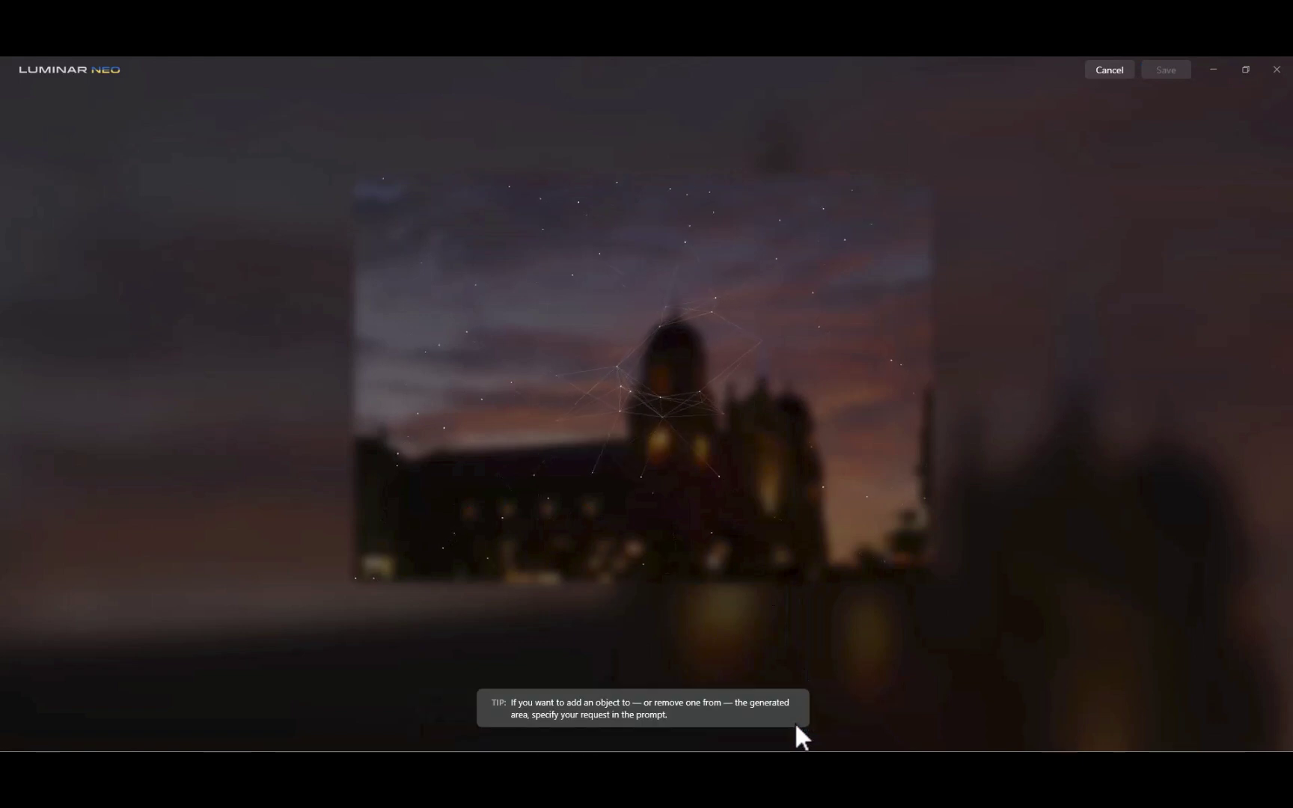